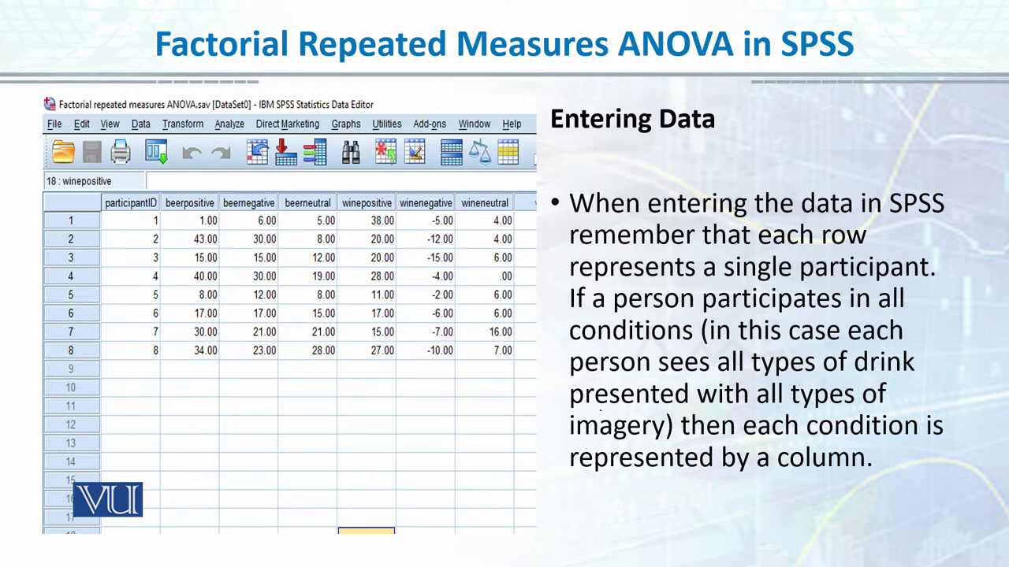
End the PowerPoint slide show to return to the 'Entering Data' slide in editing view
right_click(600, 413)
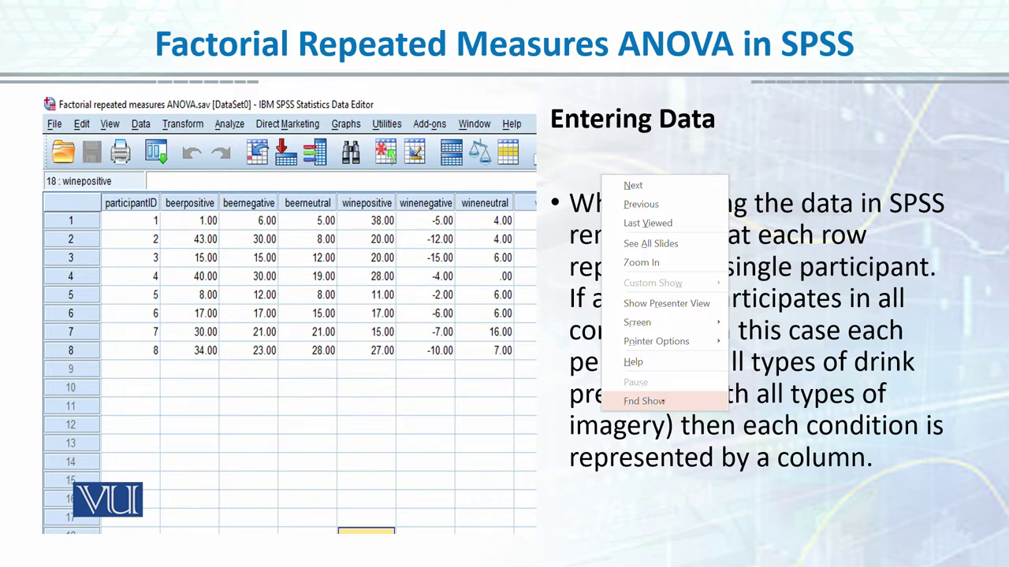
left_click(664, 401)
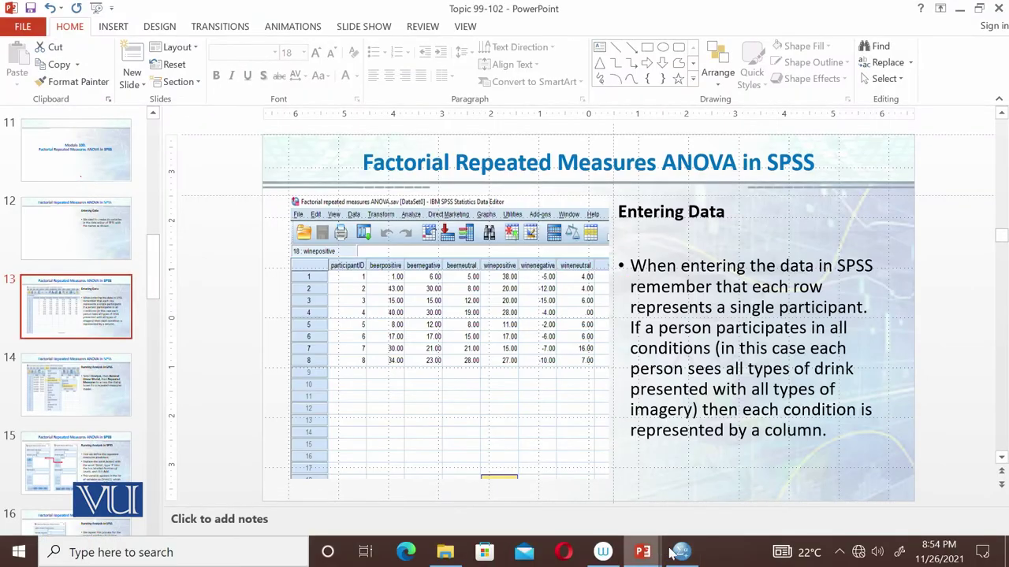
Switch to the SPSS Data Editor with the ID and six coffee/alcohol imagery variables
left_click(671, 553)
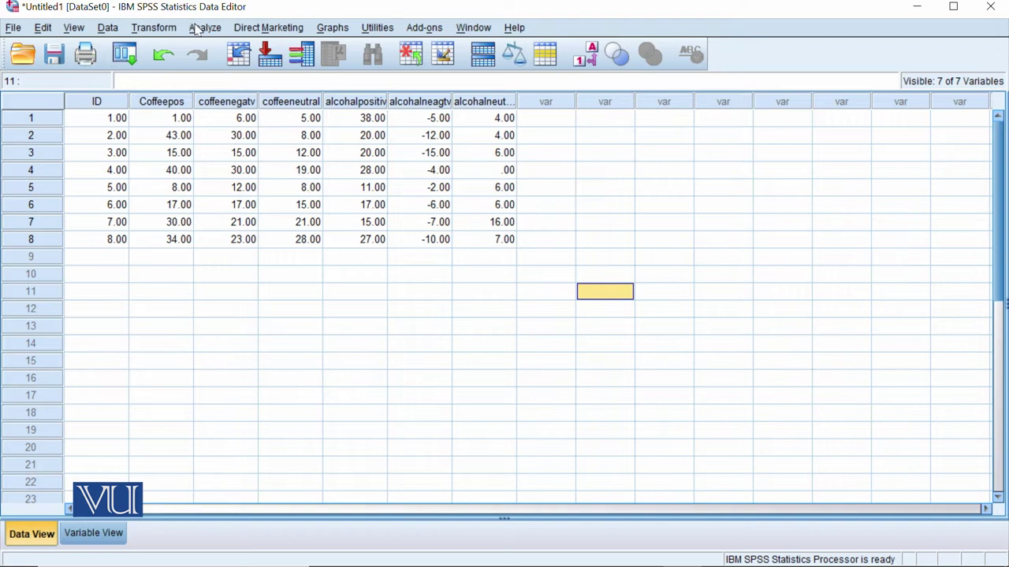
Start a Repeated Measures analysis from Analyze > General Linear Model
left_click(204, 29)
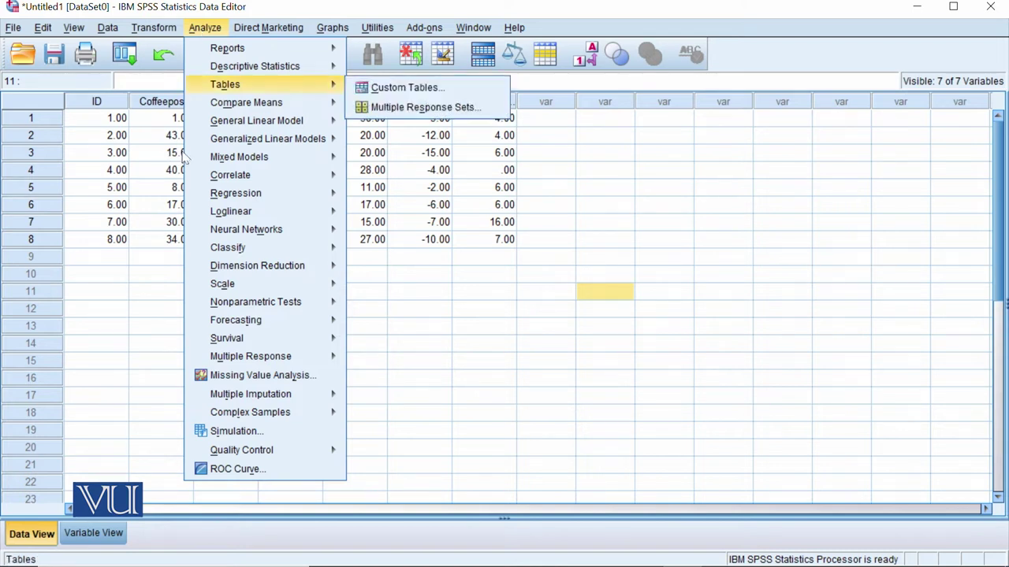
mouse_move(241, 129)
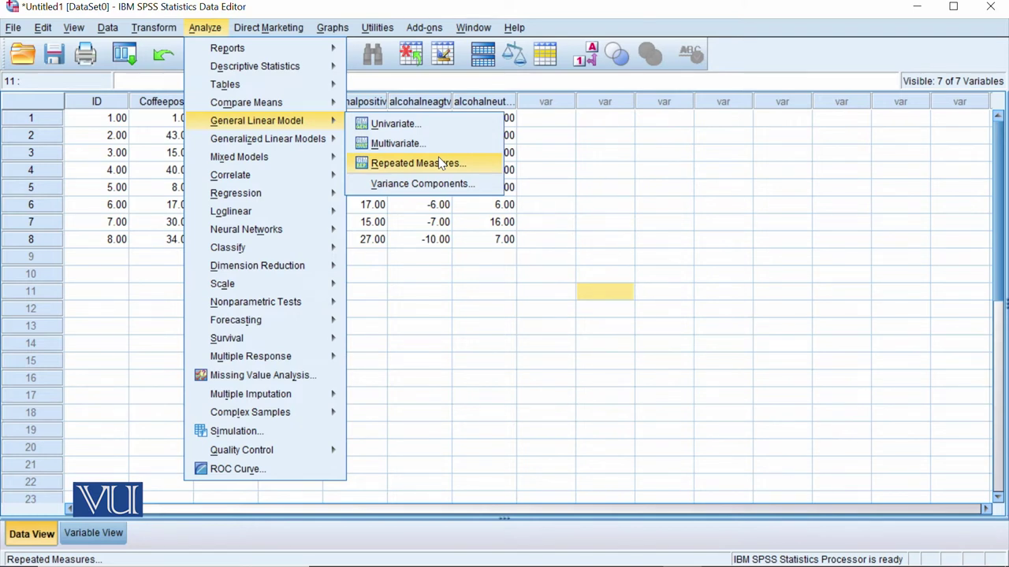
left_click(441, 162)
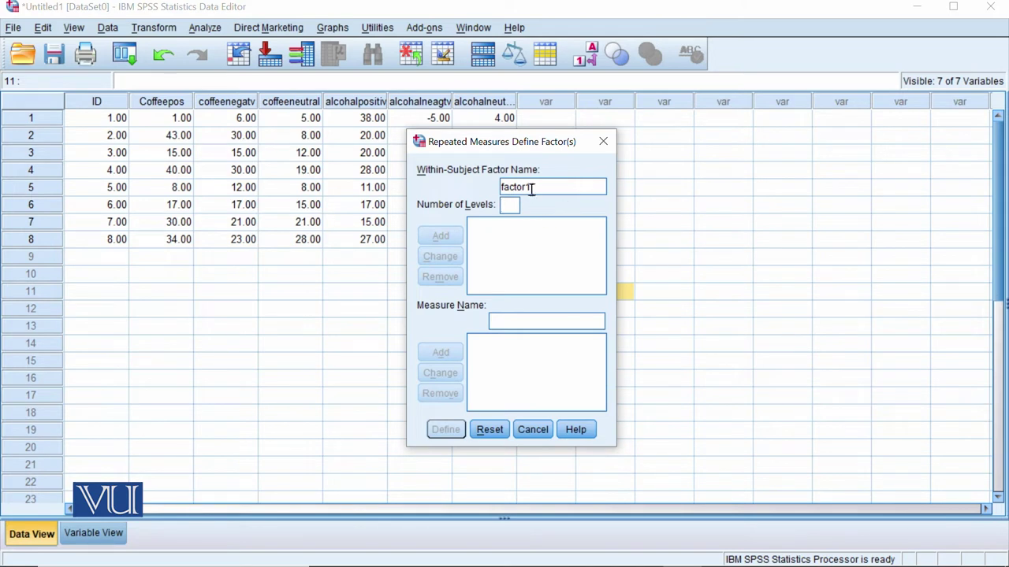
Add a within-subject factor named 'drink' with 2 levels
left_click_drag(533, 189, 509, 189)
left_click(506, 191)
double_click(501, 191)
type("type of drink")
left_click(509, 207)
type("2")
left_click(440, 235)
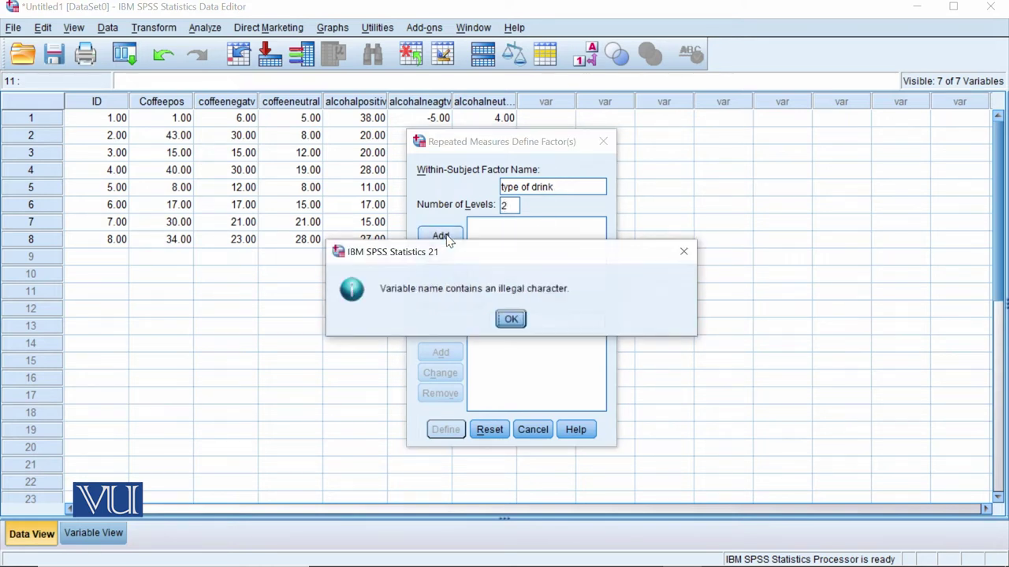
left_click(510, 319)
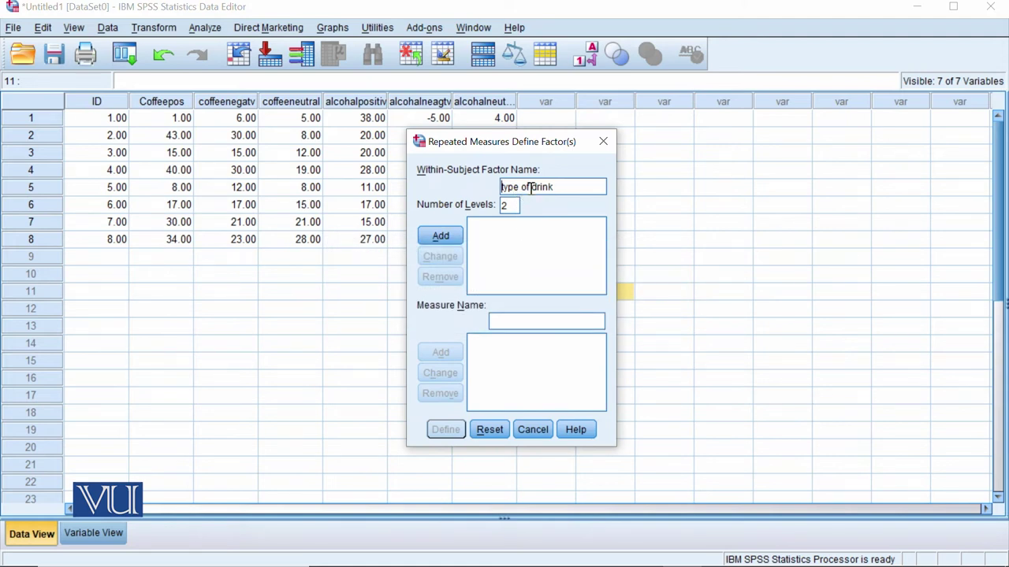
left_click(525, 187)
key("BackSpace")
key("BackSpace")
key("BackSpace")
key("BackSpace")
key("BackSpace")
key("BackSpace")
key("BackSpace")
key("BackSpace")
left_click(441, 236)
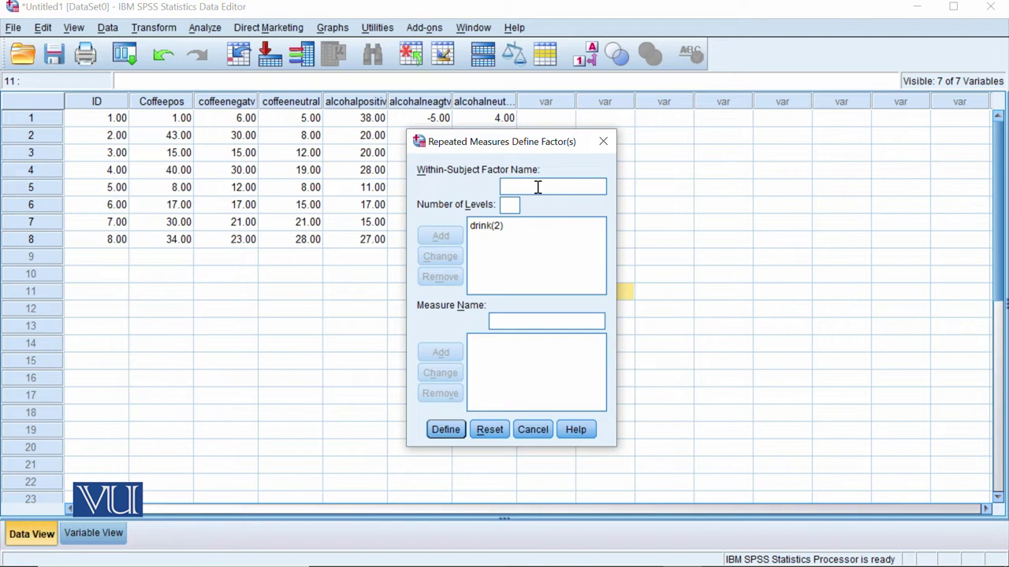
Add a within-subject factor named 'imagery' with 3 levels
type("imagery")
left_click(506, 206)
type("3")
left_click(442, 235)
Fill cells (1,1)-(2,3) with Coffeepos, coffeenegatv, coffeeneutral, alcohalpositiv, alcohalneagtv, alcohalneutral
left_click(457, 425)
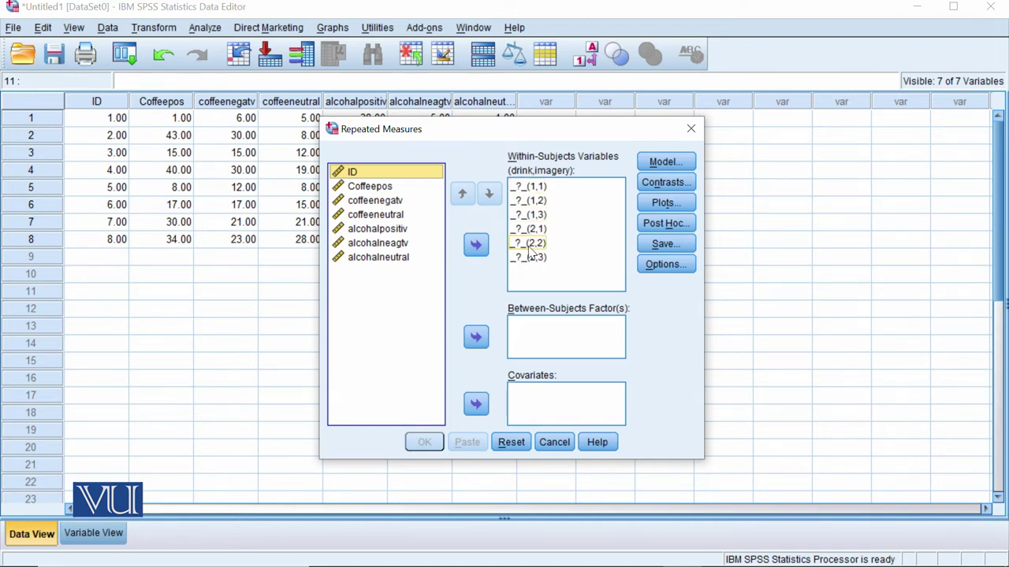
left_click(367, 187)
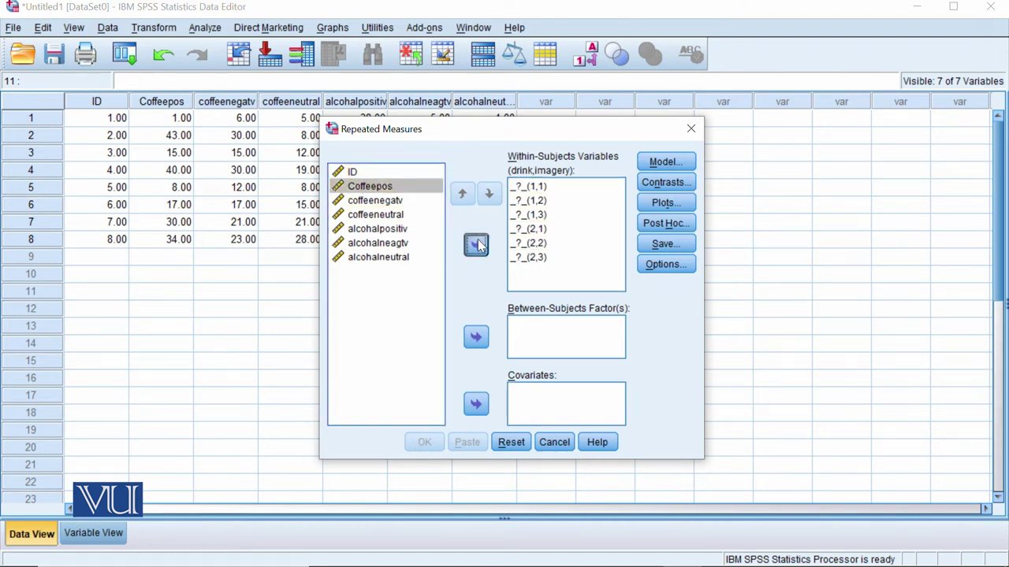
double_click(366, 187)
left_click(366, 187)
left_click(476, 245)
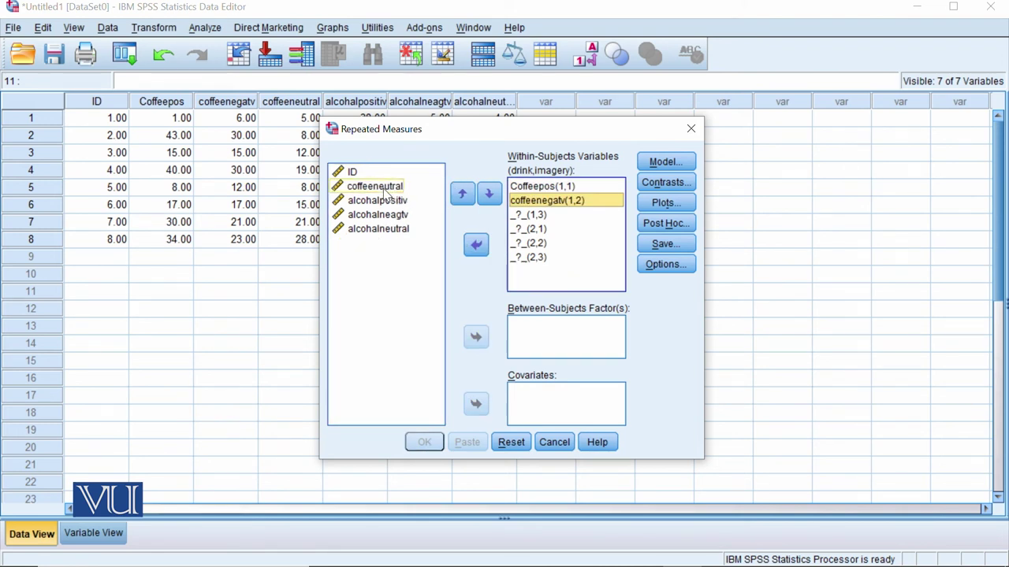
left_click(384, 191)
left_click(476, 244)
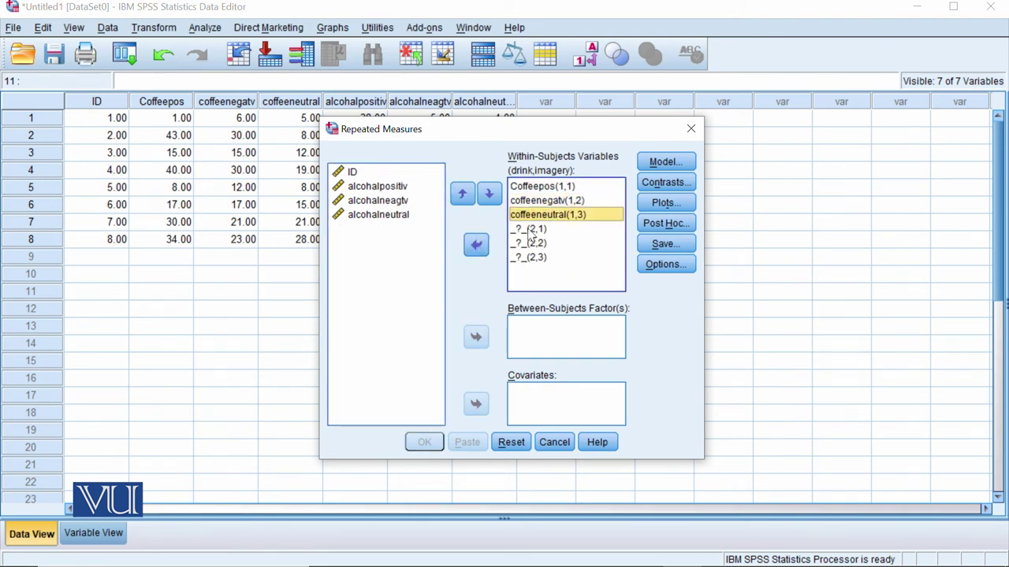
left_click(369, 189)
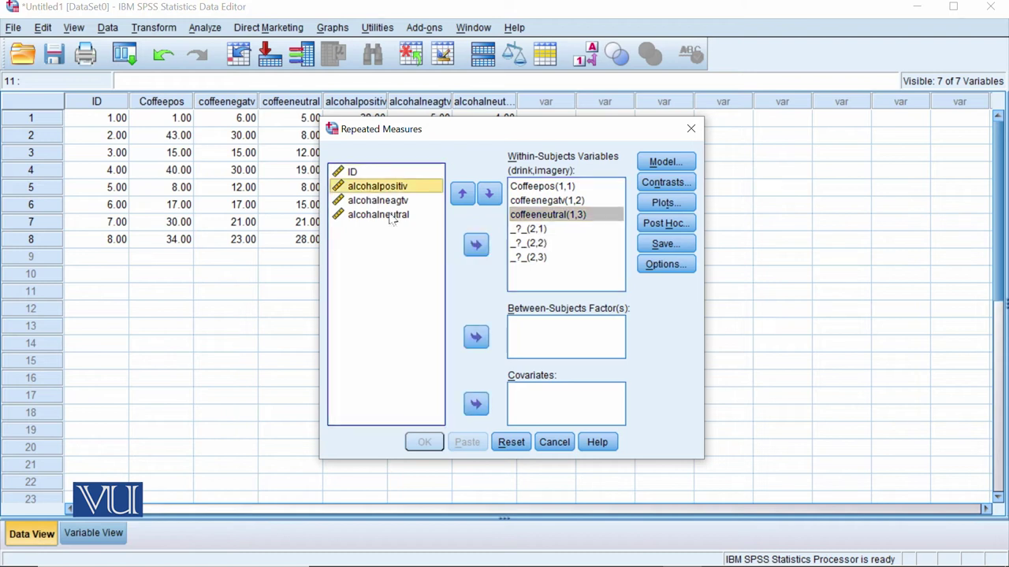
left_click(476, 244)
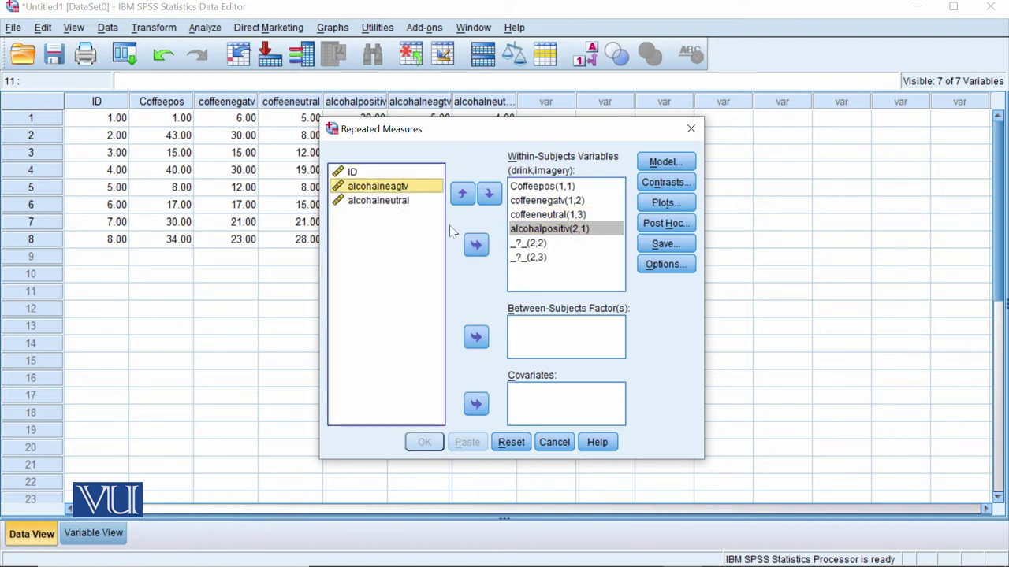
left_click(475, 245)
left_click(369, 188)
left_click(476, 244)
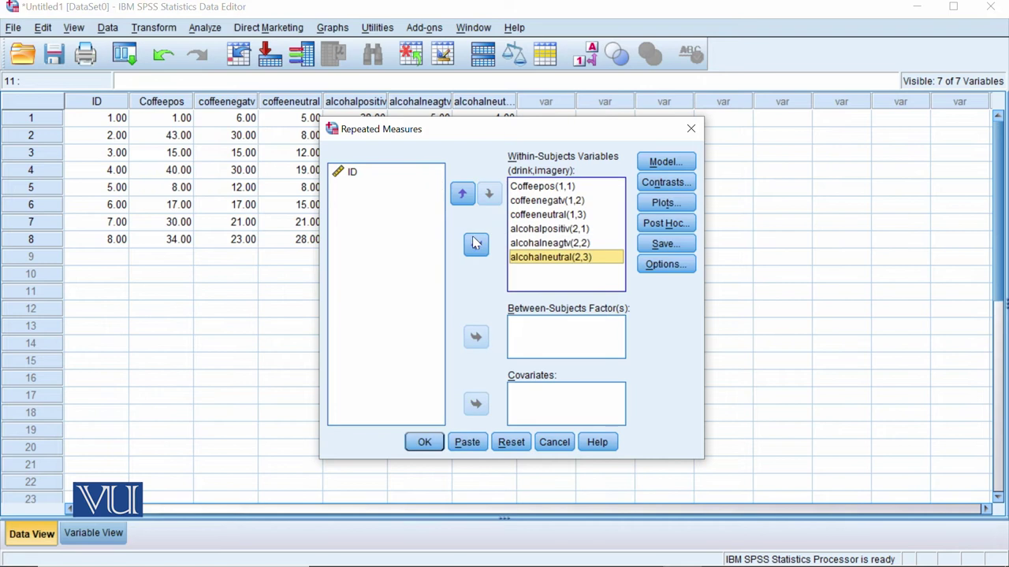
Add an imagery*drink profile plot with imagery on the horizontal axis and separate drink lines
left_click(670, 160)
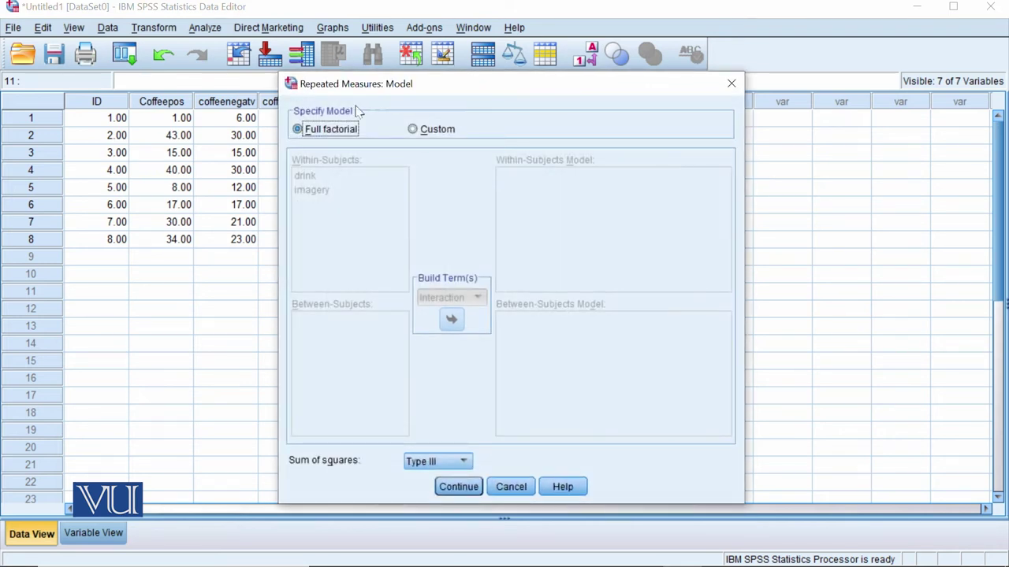
left_click(731, 83)
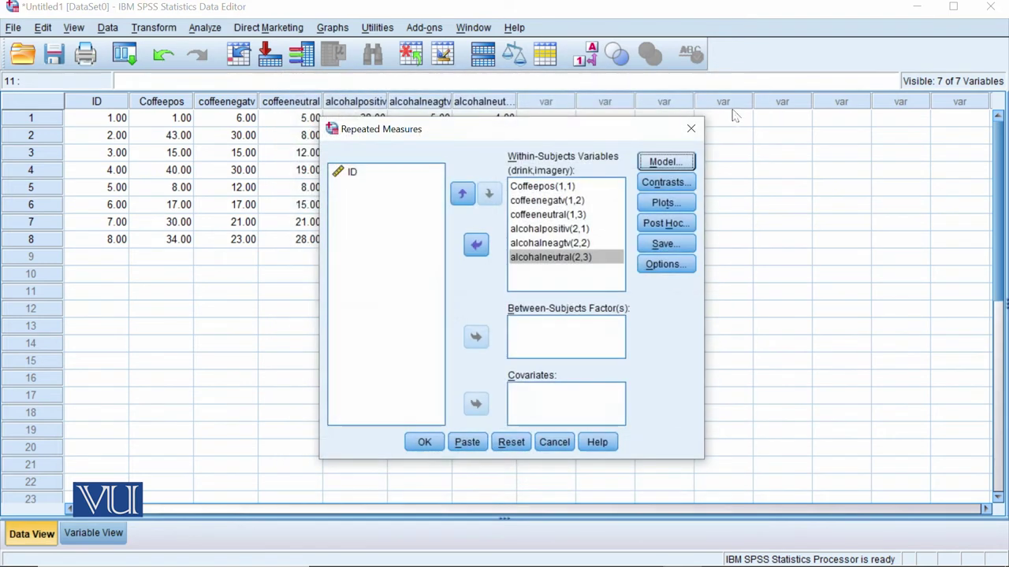
left_click(665, 203)
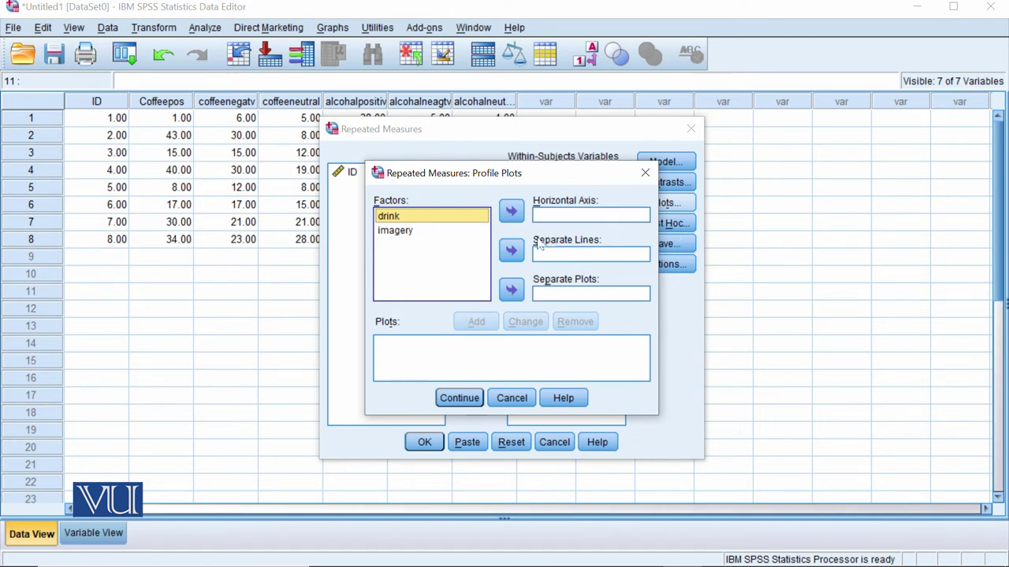
left_click(395, 231)
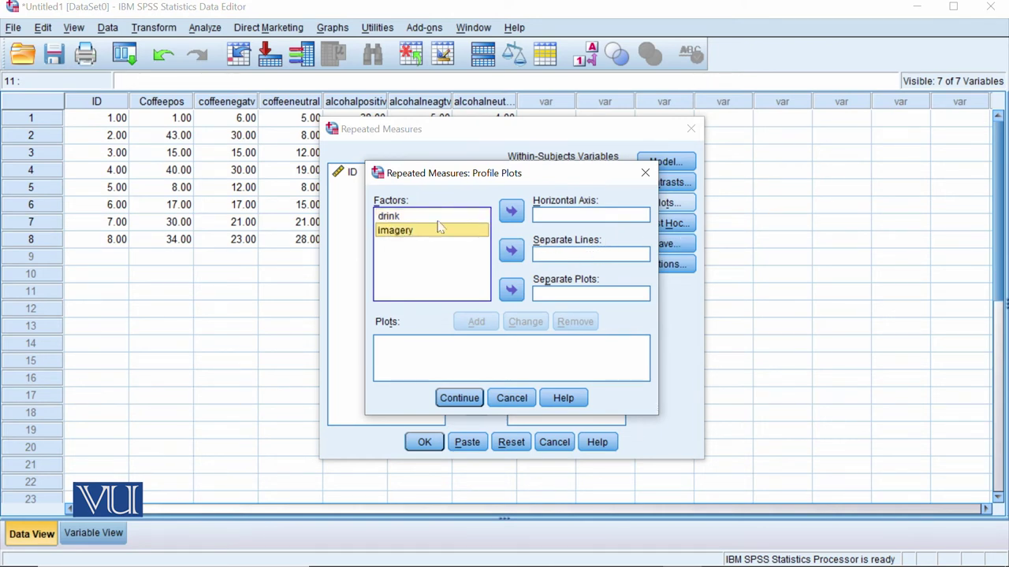
left_click(519, 215)
left_click(412, 218)
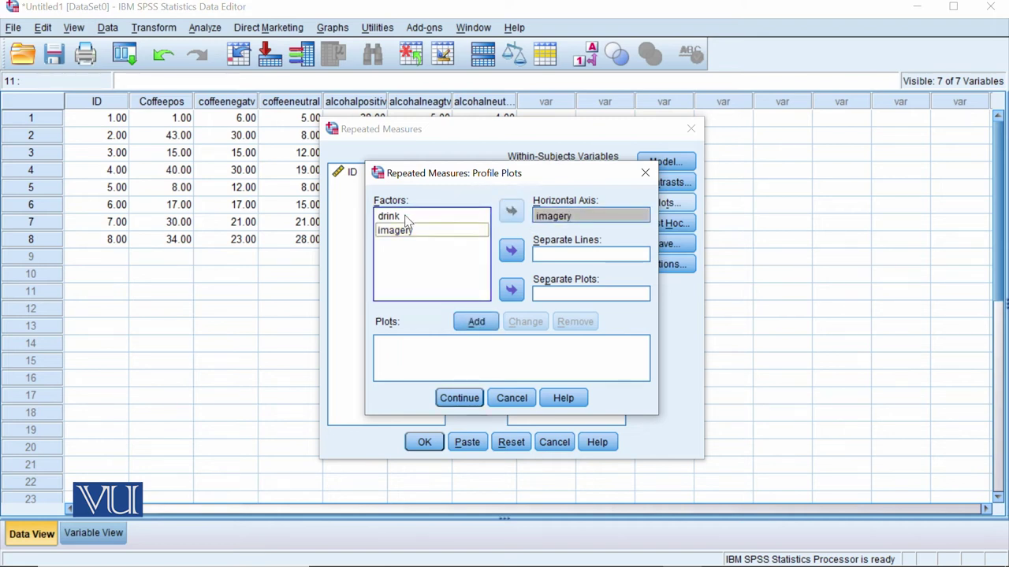
left_click(511, 251)
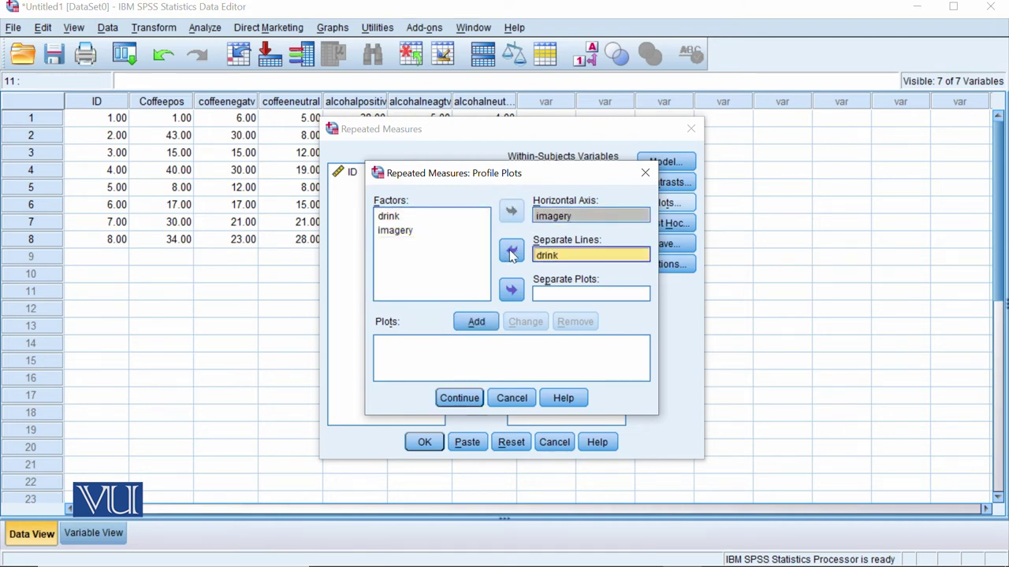
left_click(479, 323)
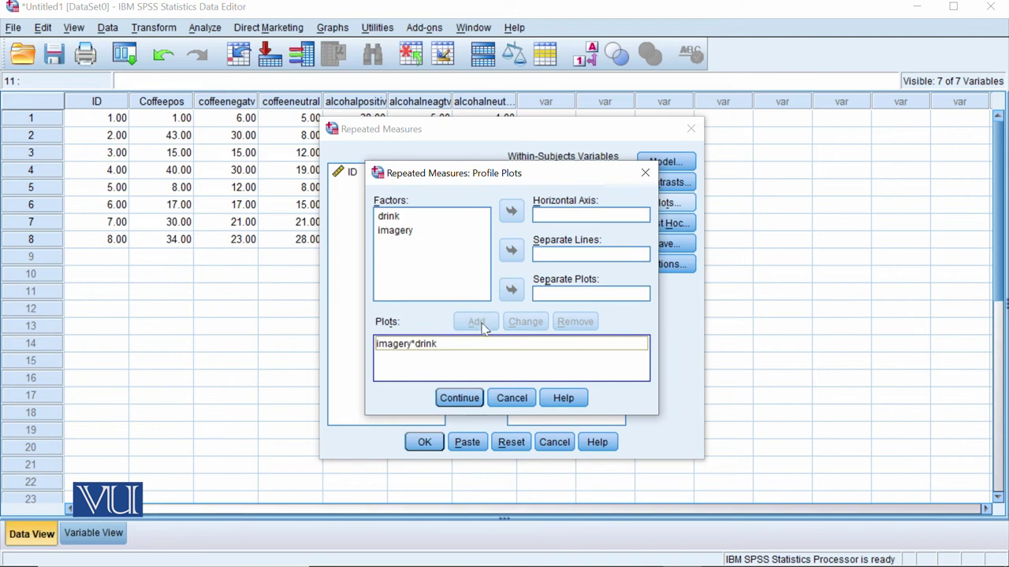
left_click(459, 397)
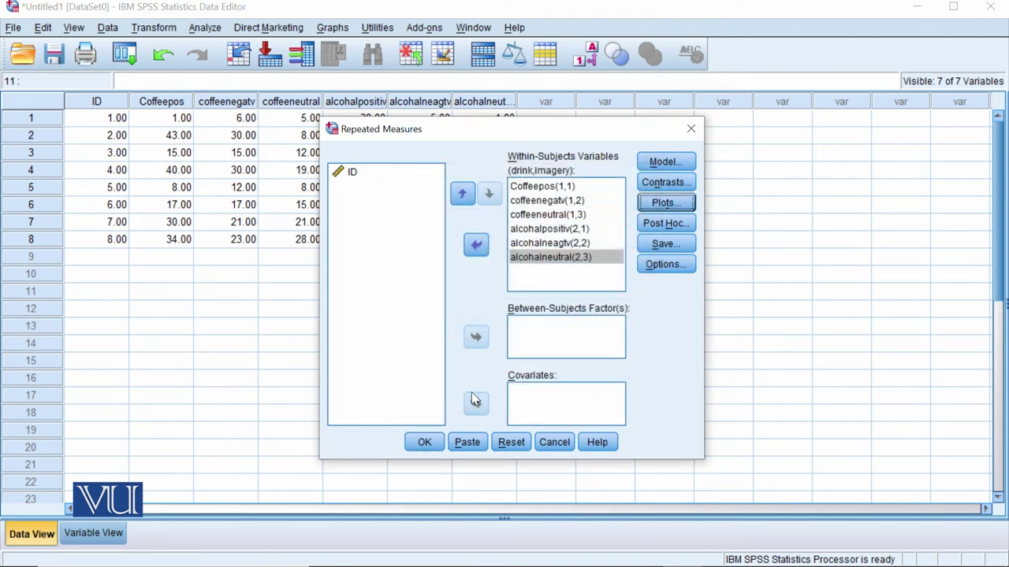
Display estimated means for drink, imagery and drink*imagery, comparing main effects with Bonferroni
left_click(667, 225)
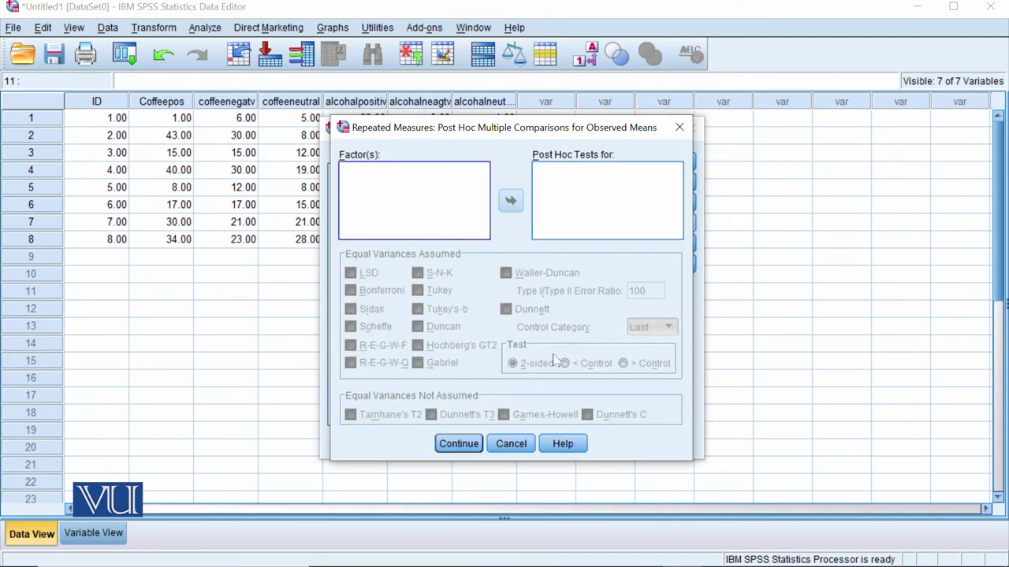
left_click(681, 128)
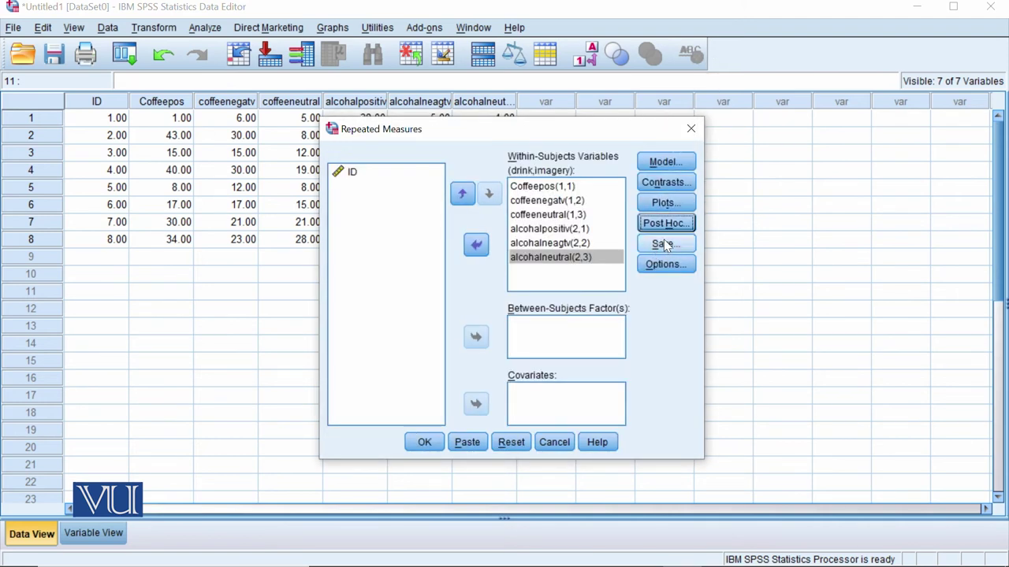
left_click(666, 265)
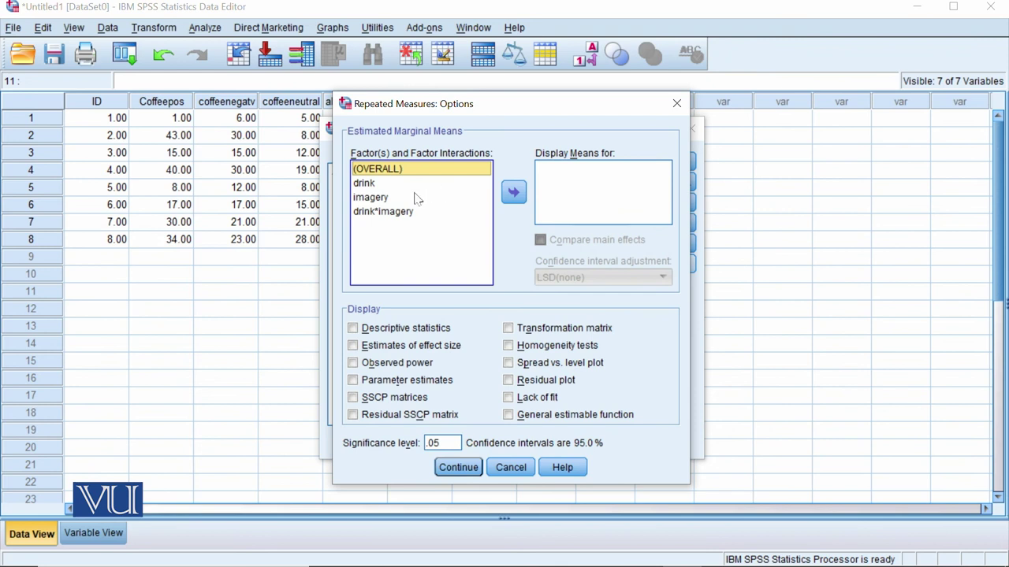
left_click(387, 189)
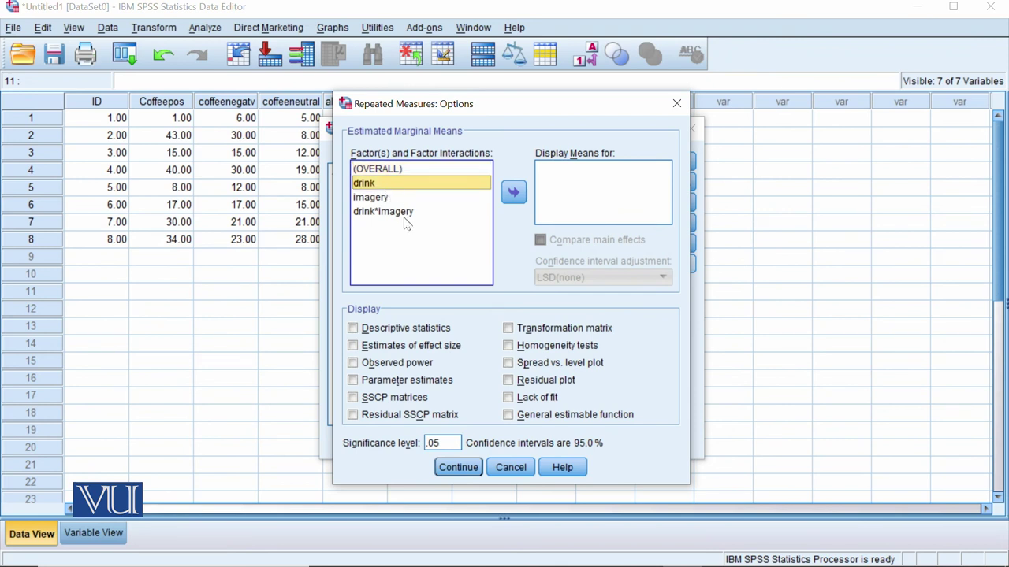
left_click(406, 212, "shift")
left_click(513, 194)
left_click(587, 242)
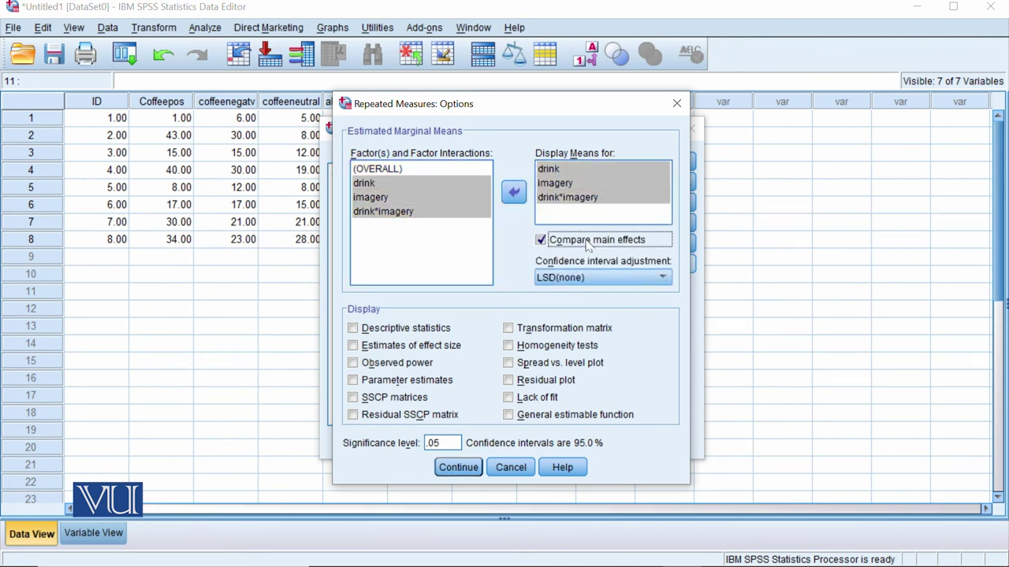
left_click(587, 277)
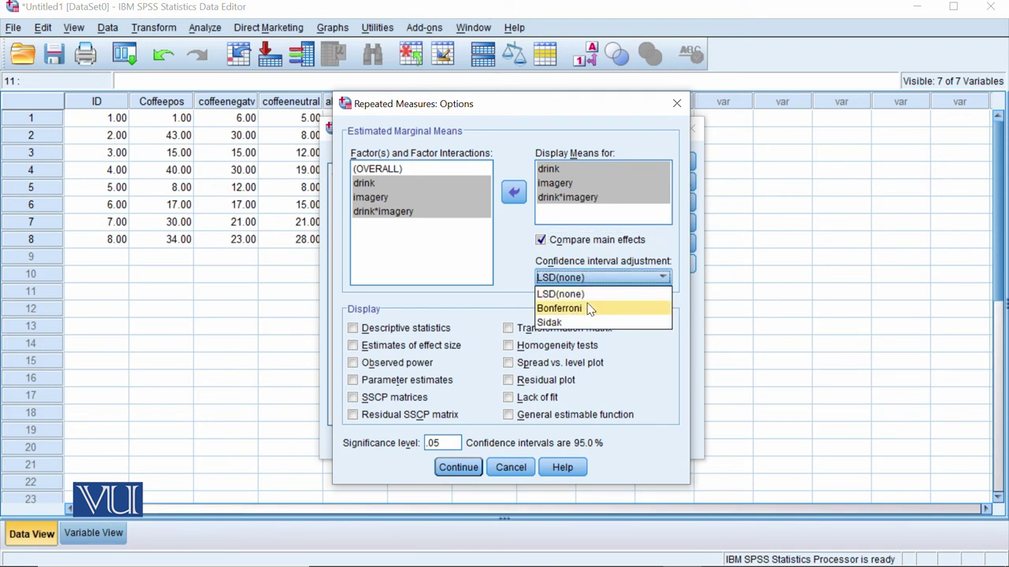
left_click(589, 308)
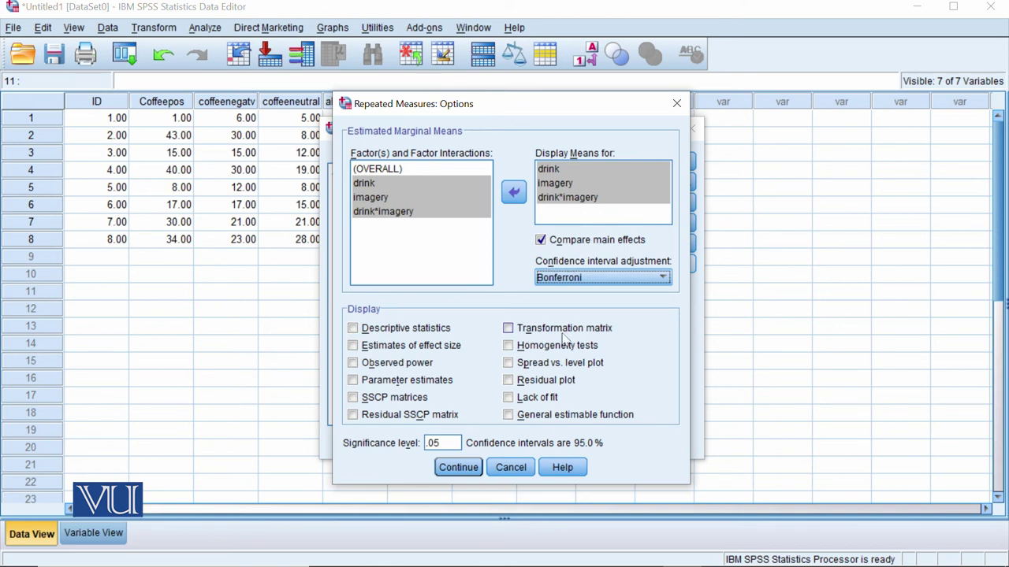
Include descriptives, effect size estimates and homogeneity tests, then run the analysis
left_click(426, 331)
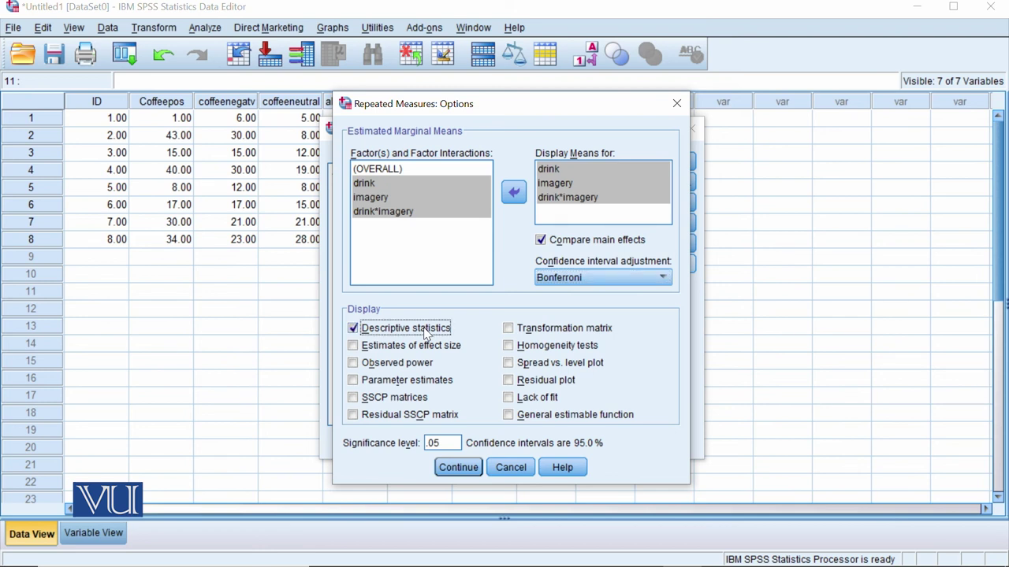
left_click(441, 347)
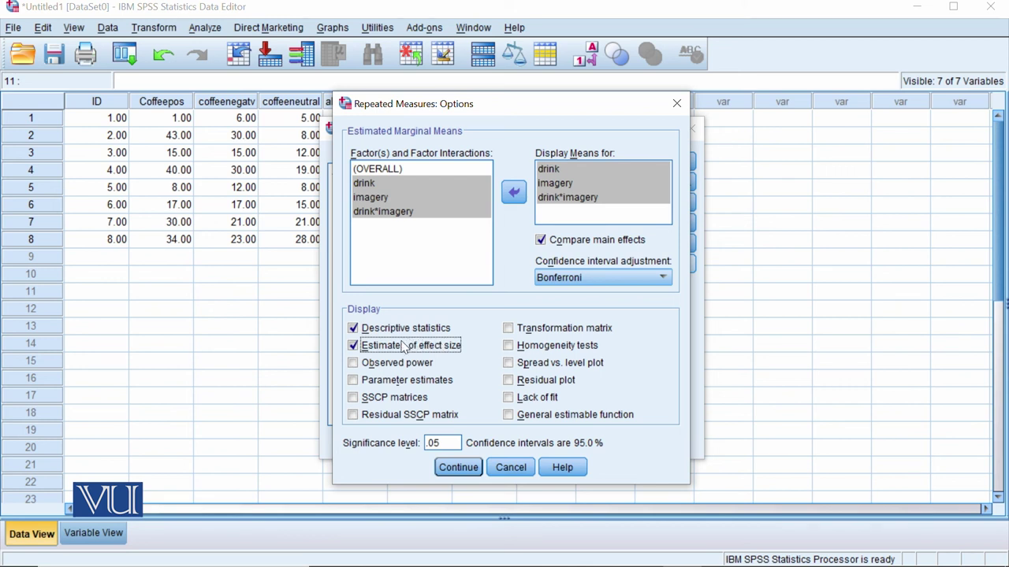
left_click(544, 349)
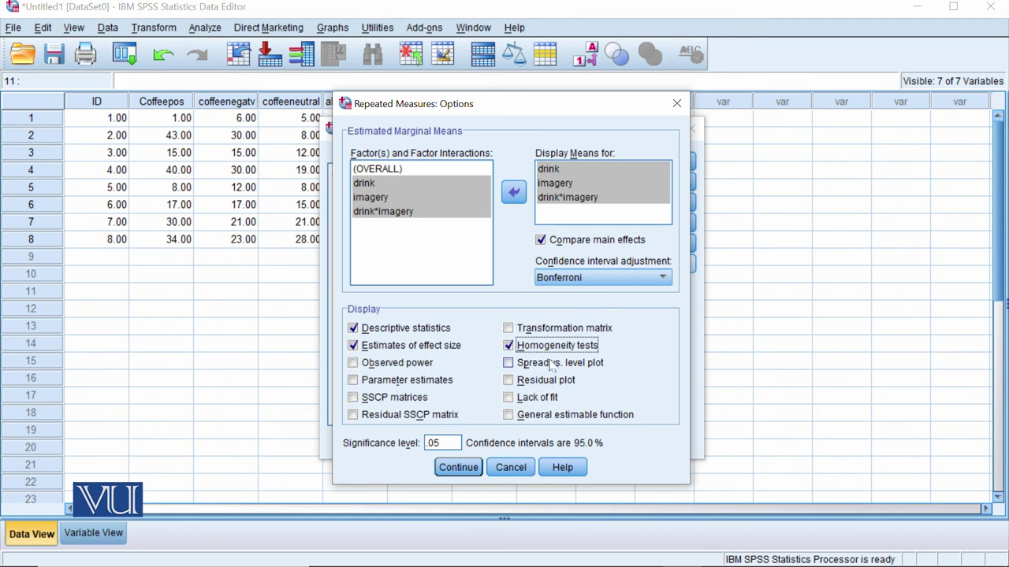
left_click(458, 467)
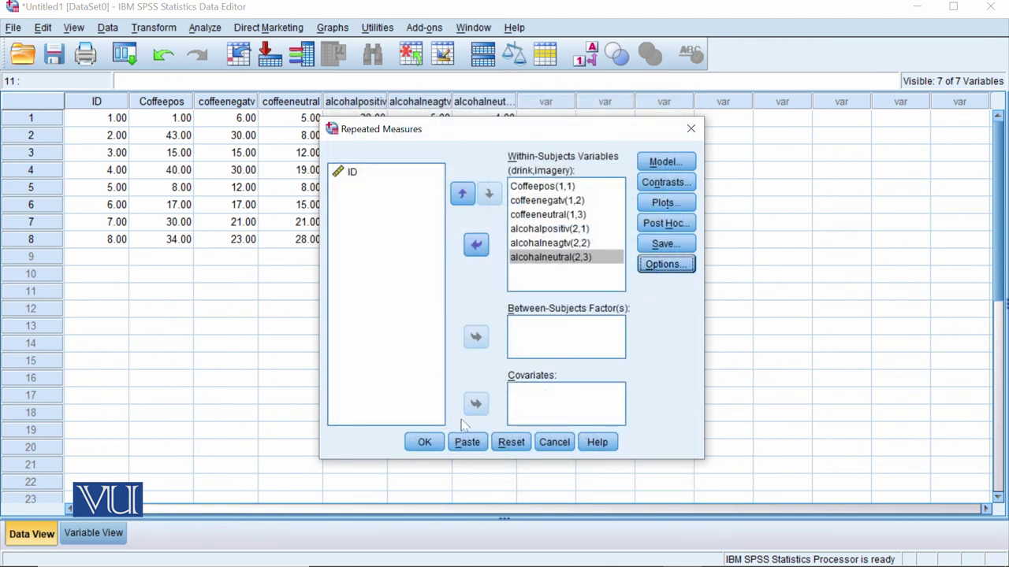
left_click(425, 445)
left_click(430, 446)
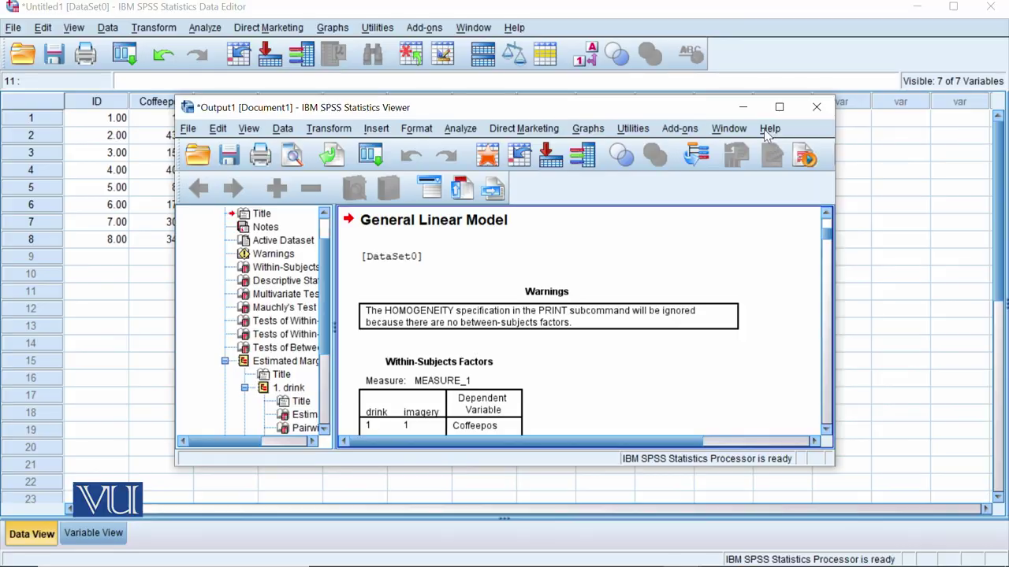